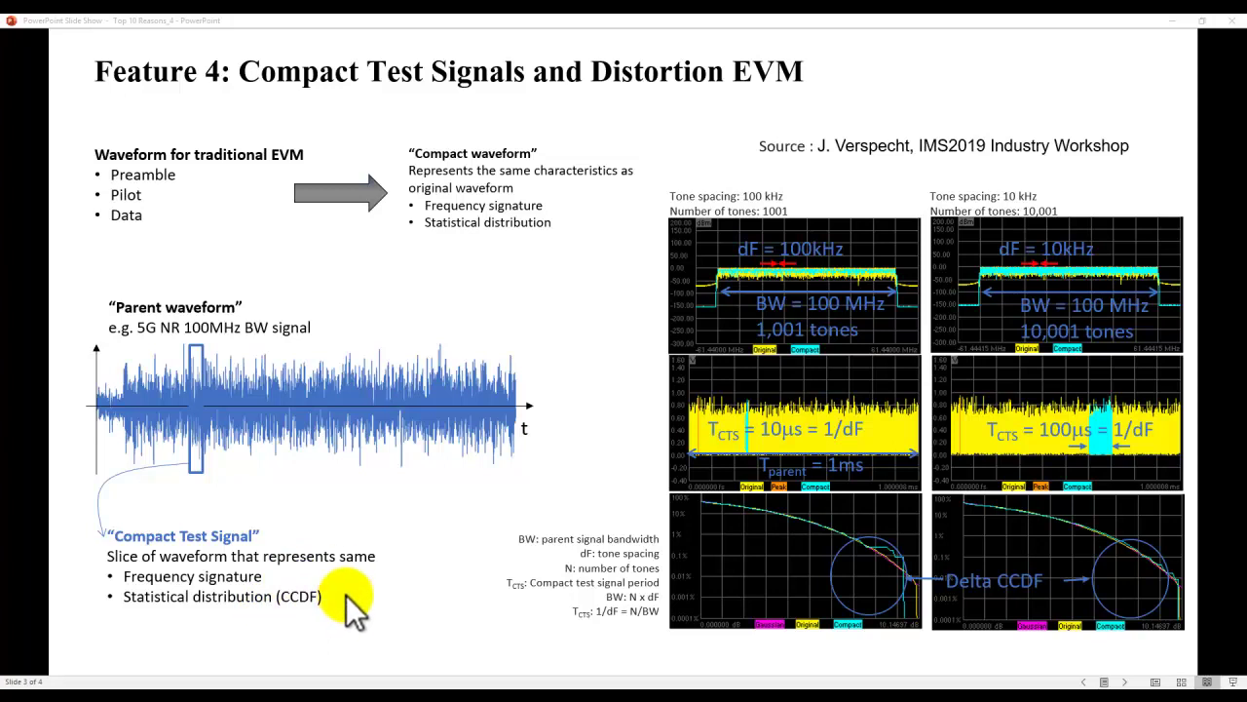
Step: Advance to slide 4, comparing SystemVue EVM 2.524 with Distortion EVM 2.819 at -10 dBm
click(421, 508)
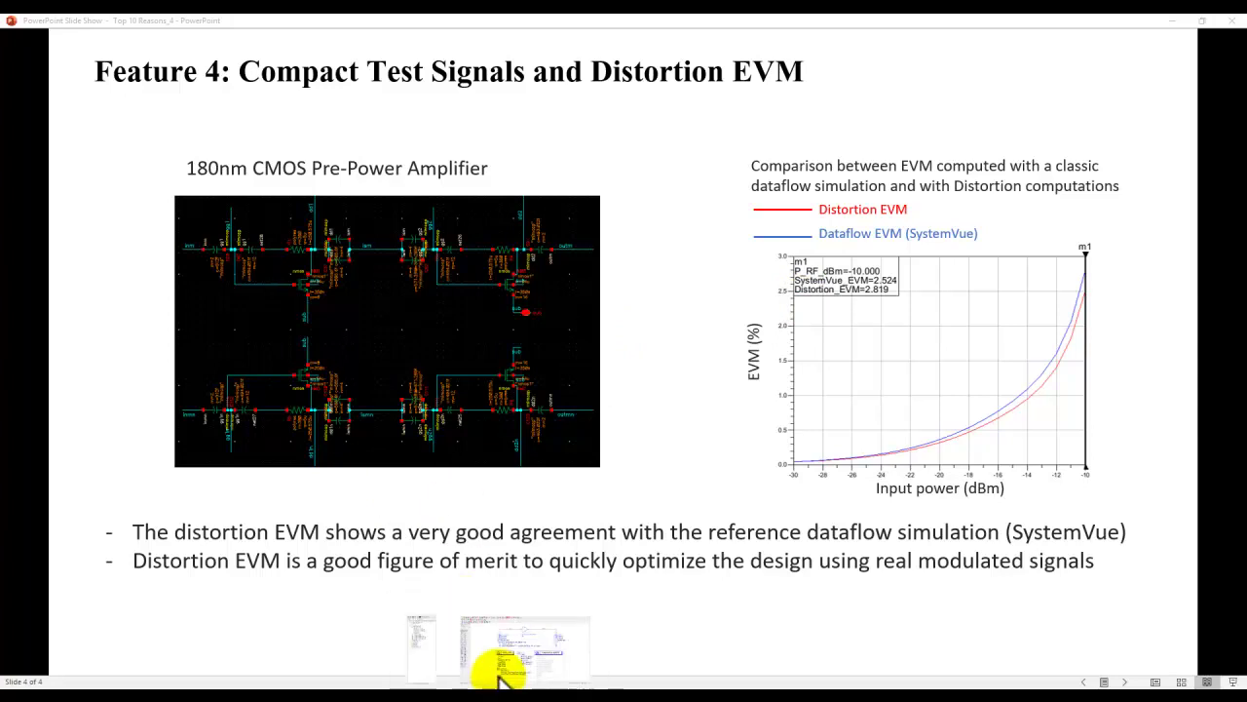
Step: Push into the X1 HMMC_5200 subcircuit, pop back out, and run the envelope simulation
click(495, 668)
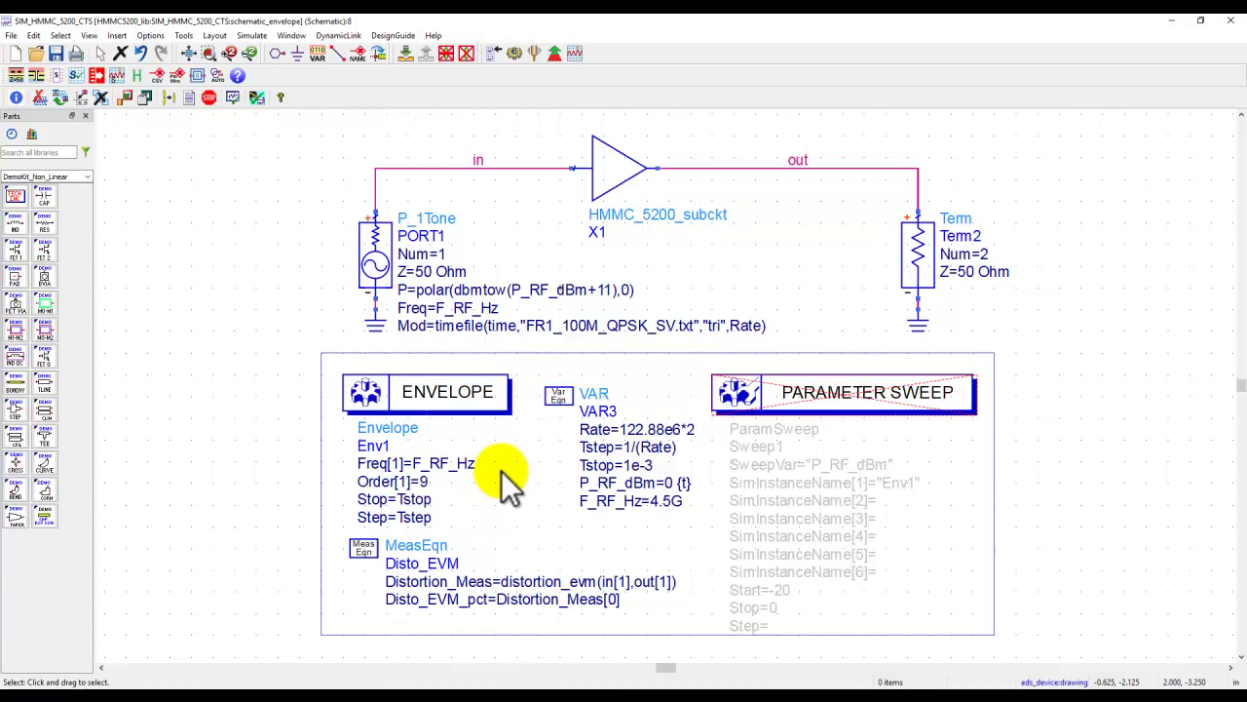
click(605, 180)
click(408, 52)
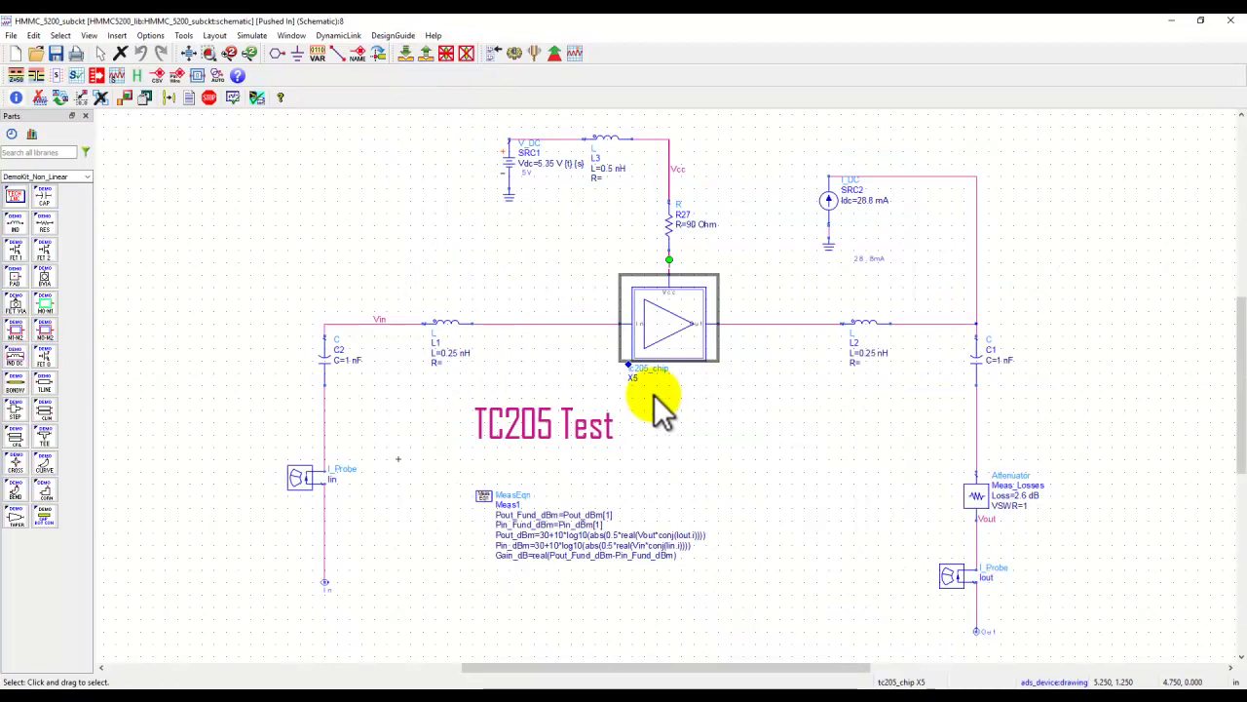
click(426, 53)
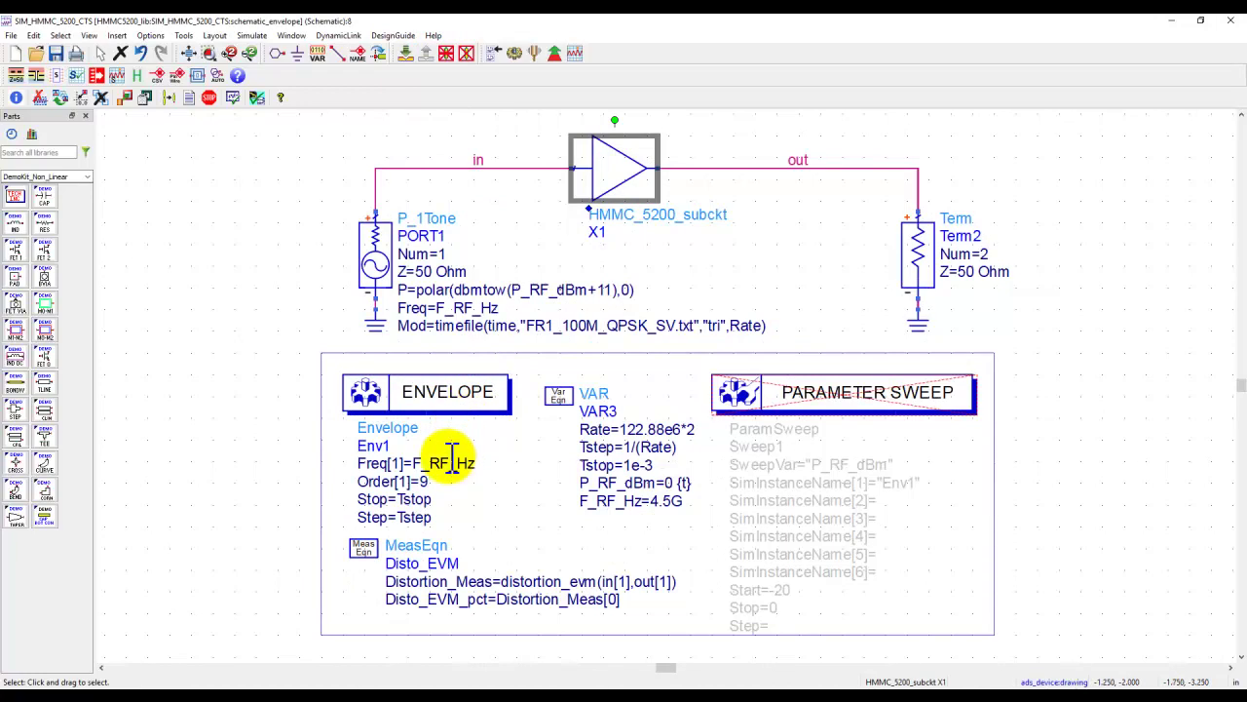
click(512, 55)
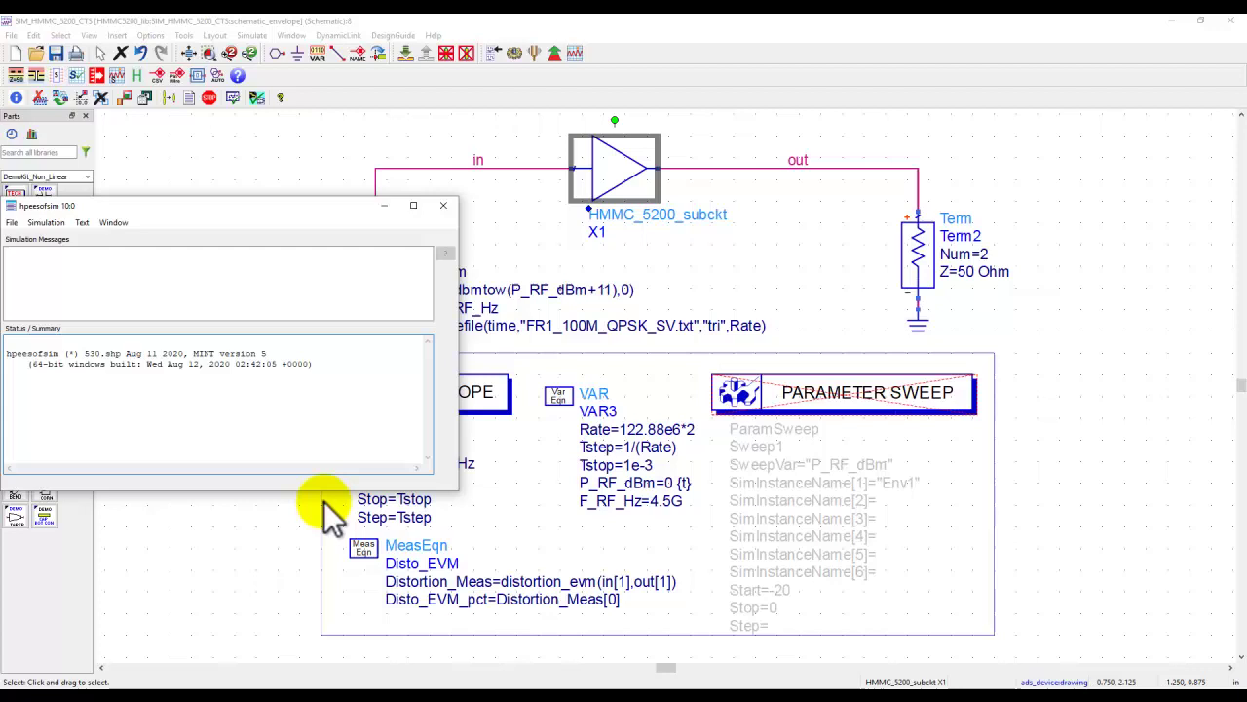
Step: Check the hpeesofsim log, then minimize it to reveal 6.441 dB gain and 17.995% EVM
click(261, 526)
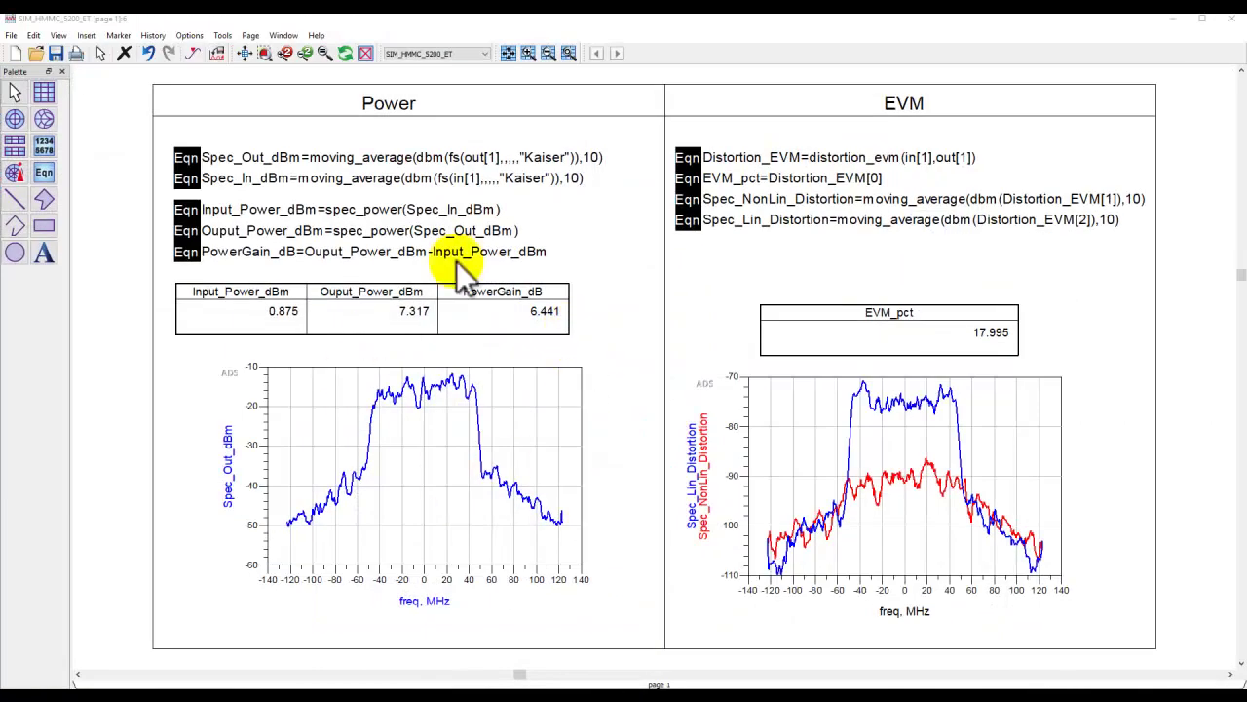
click(694, 687)
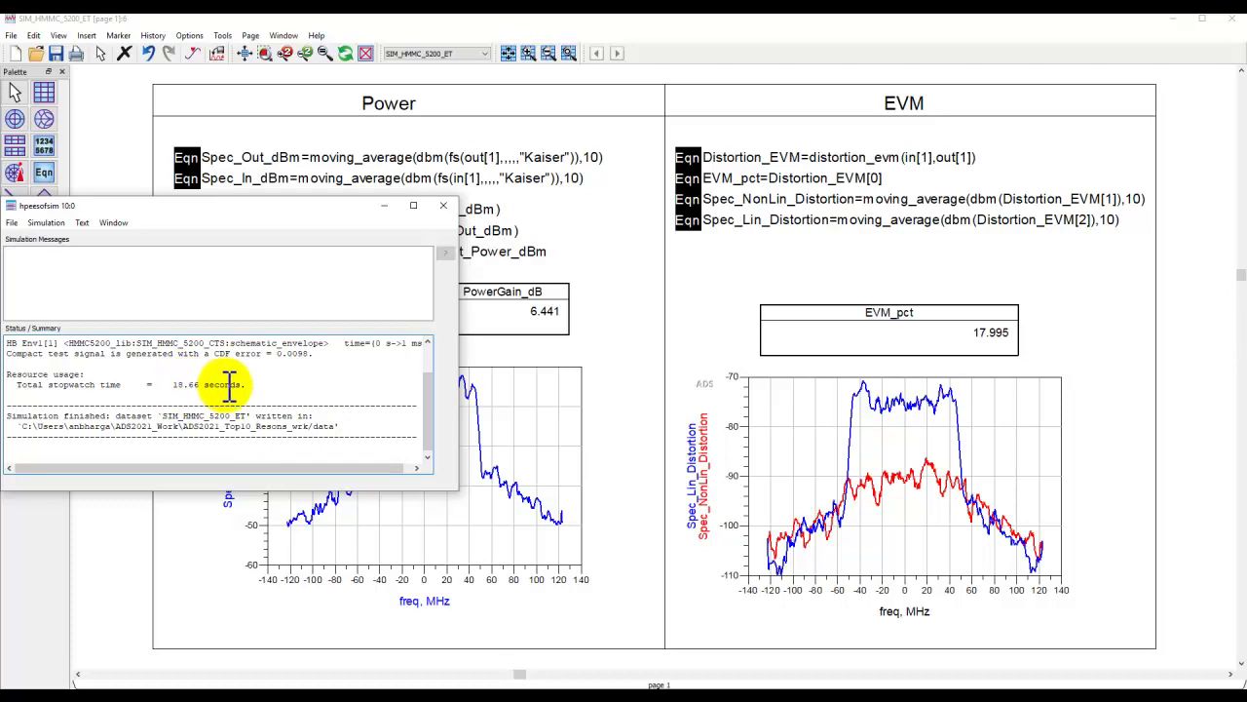
click(384, 206)
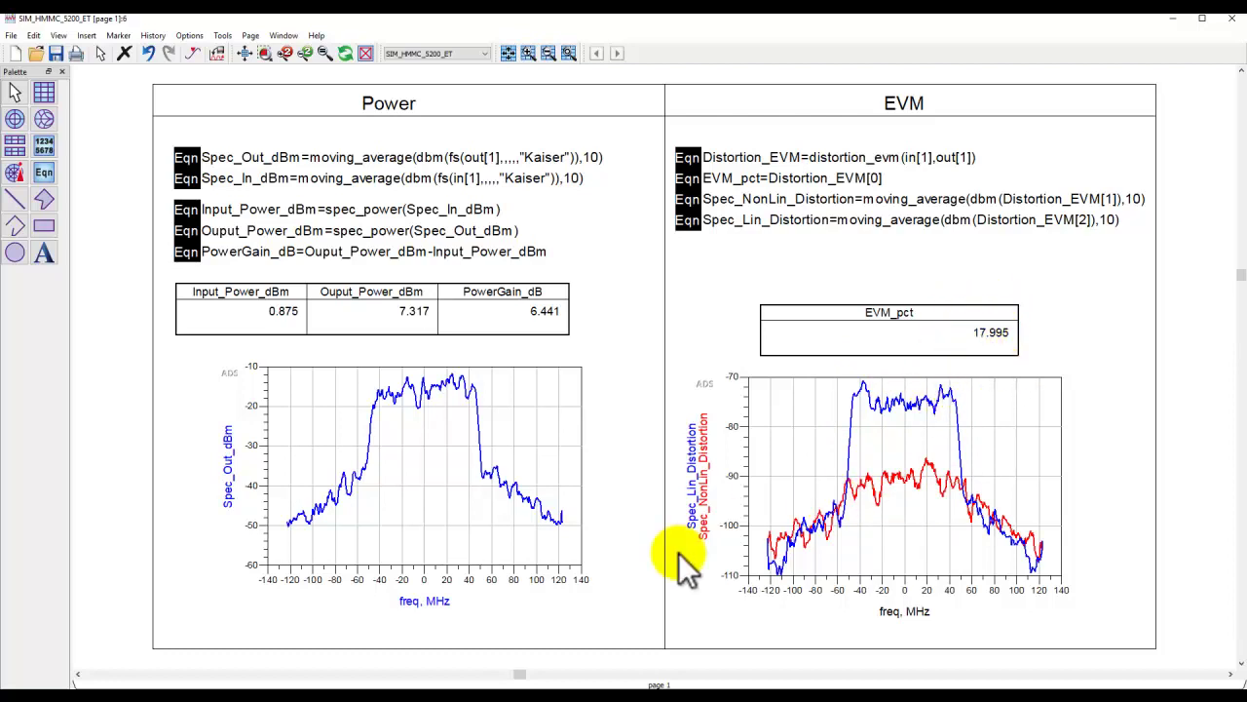
Step: Bring the SIM_HMMC_5200_CTS envelope schematic back to the front from the taskbar
click(502, 684)
click(517, 653)
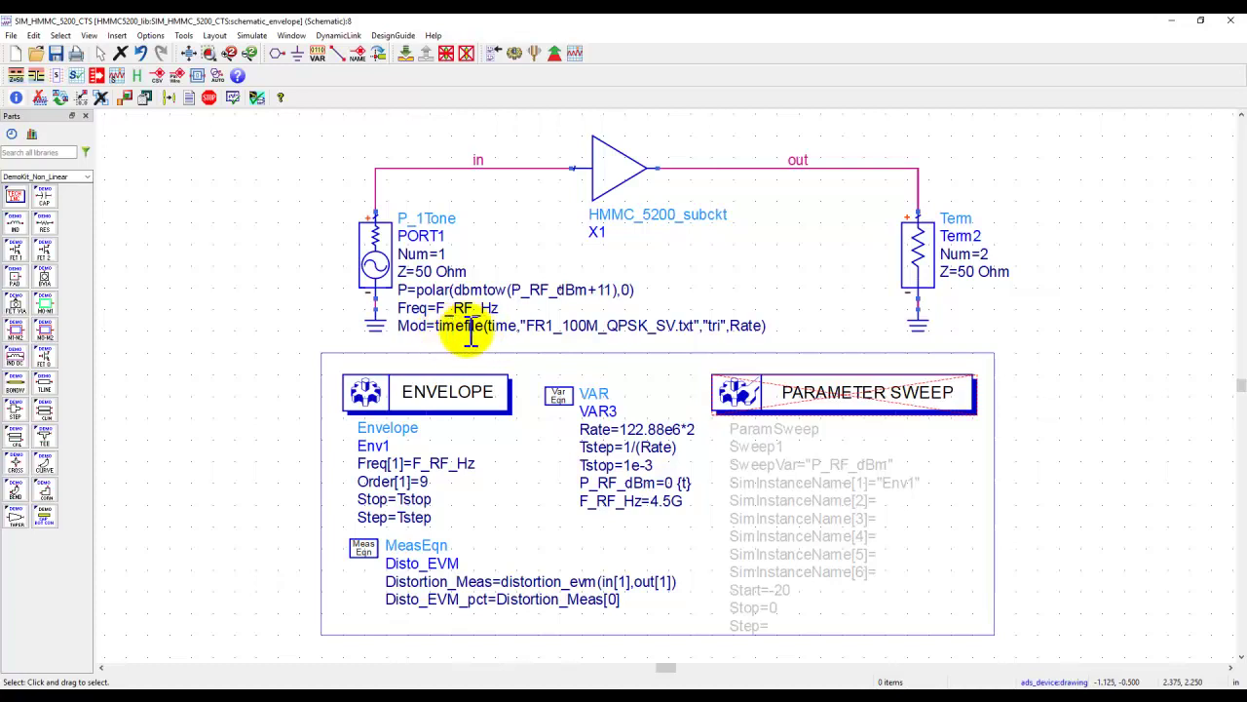
Step: Navigate the ADS Help history back to the P_1Tone reference page
click(591, 682)
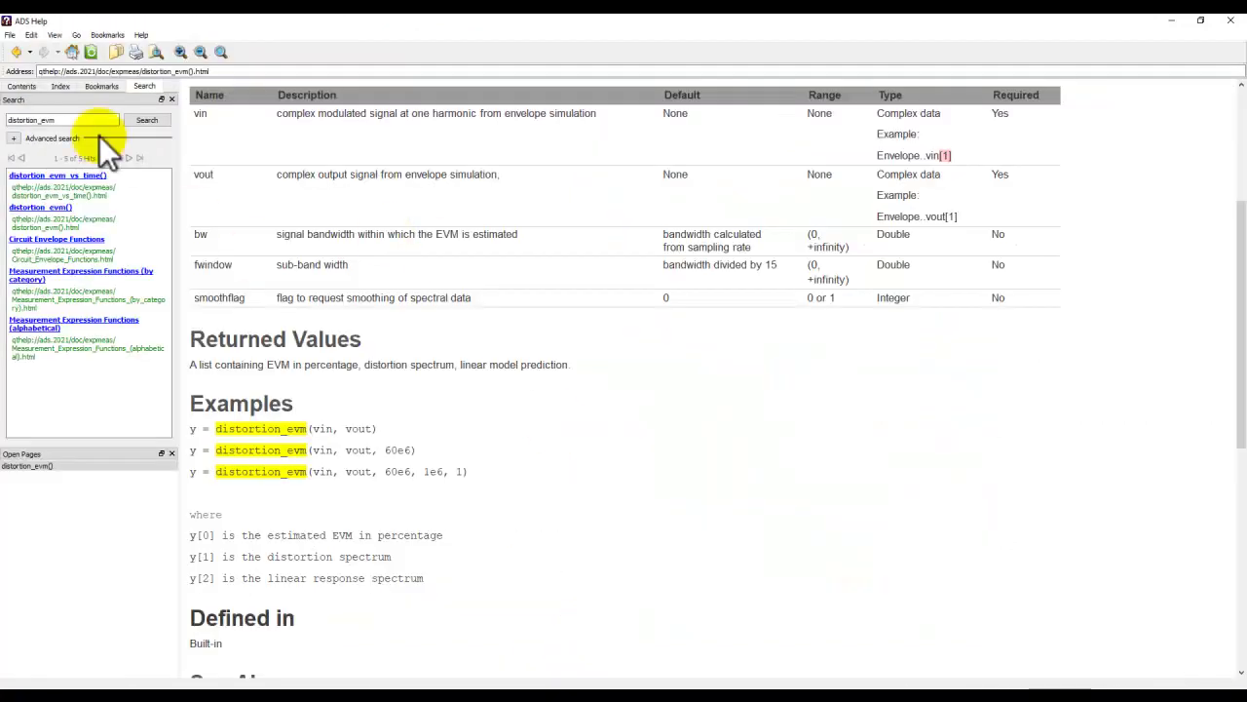
click(16, 52)
scroll(389, 251, up, 15)
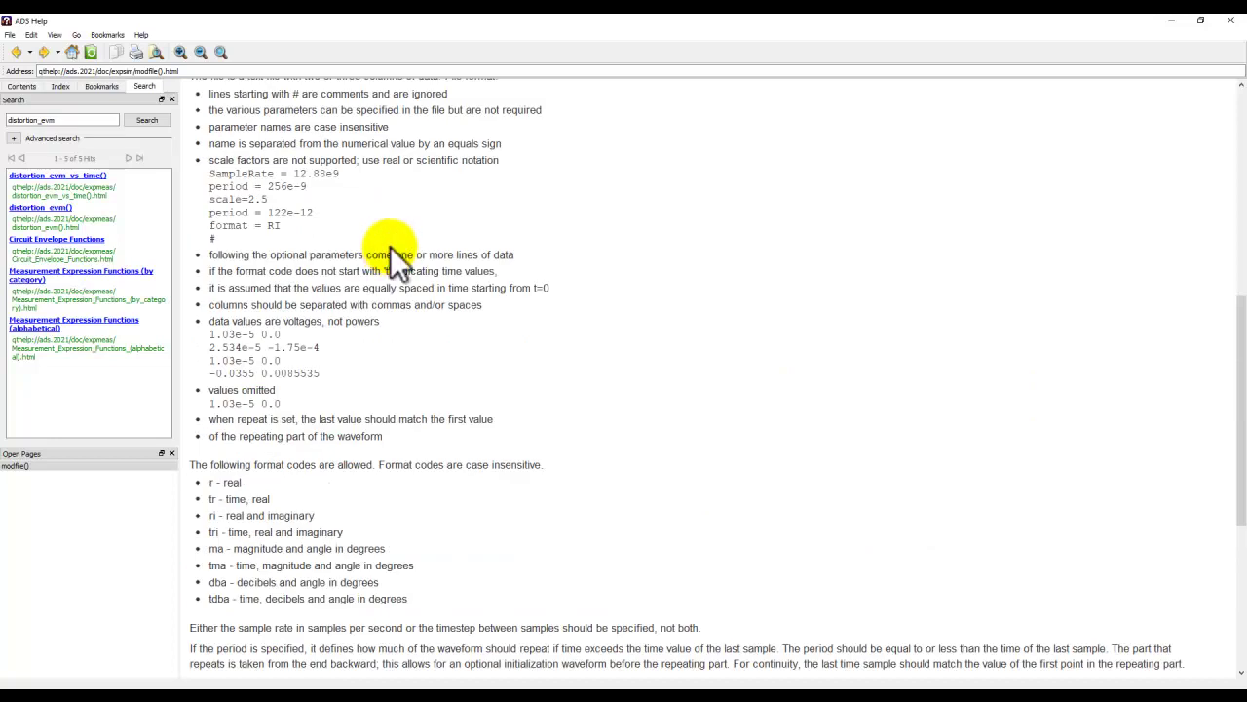
click(15, 52)
scroll(337, 207, up, 3)
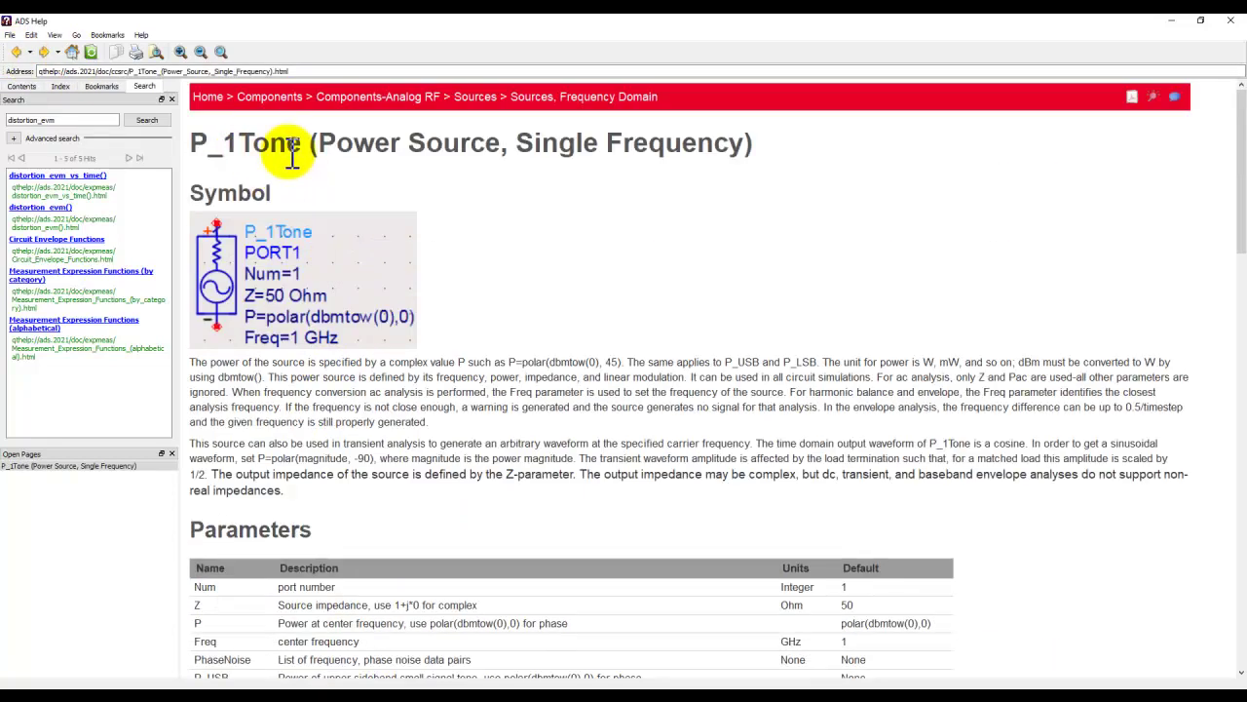
scroll(542, 475, down, 3)
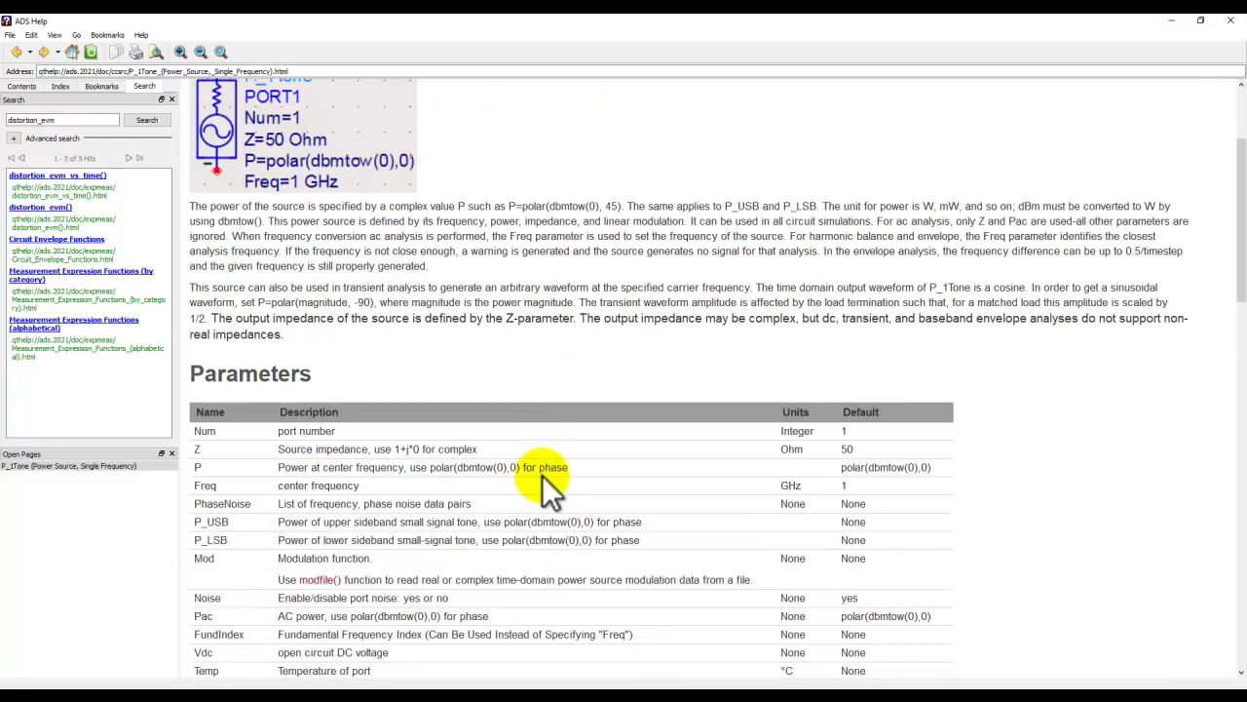
Step: Open the modfile() reference, highlight its format argument, and read the format codes including tri
click(321, 581)
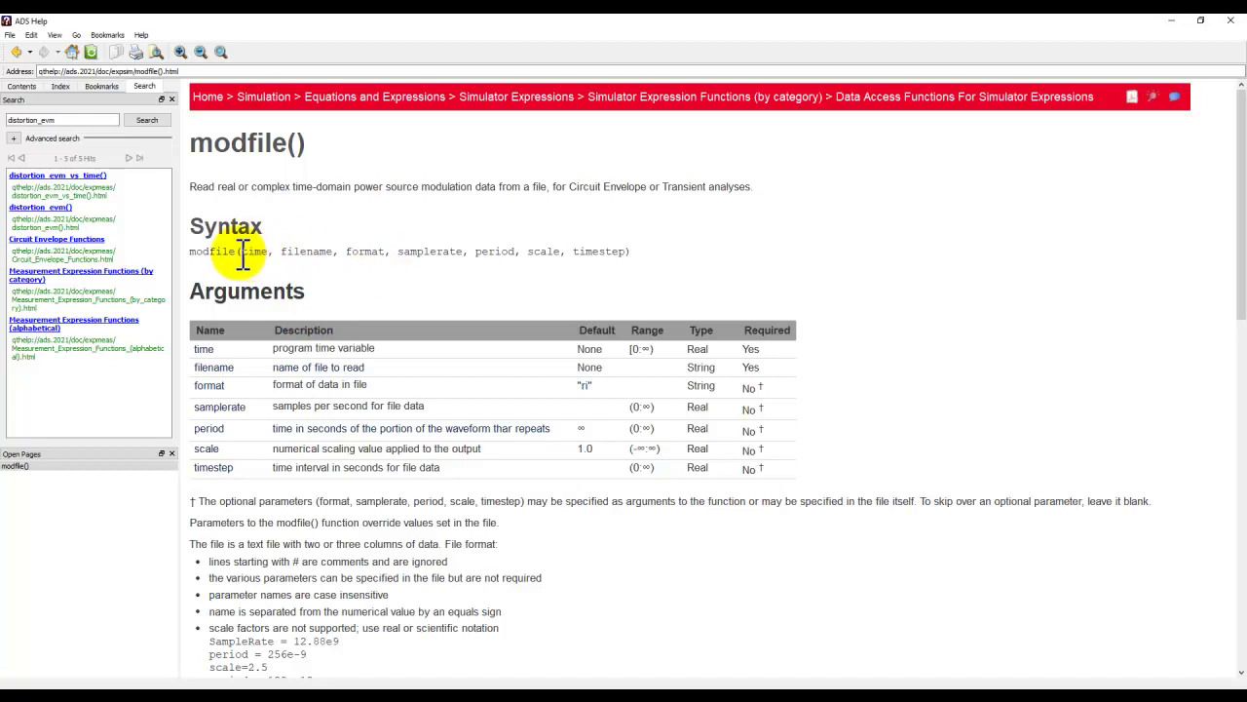
drag(243, 252, 380, 250)
scroll(376, 331, down, 10)
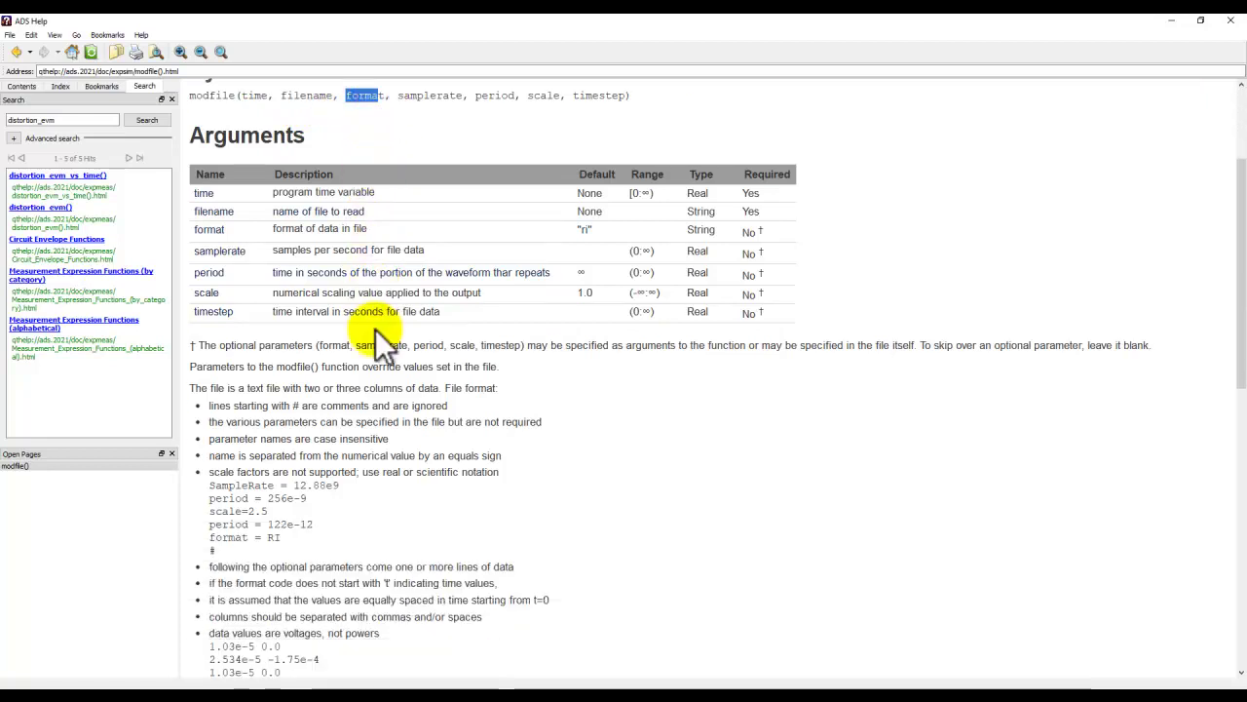
scroll(379, 327, down, 2)
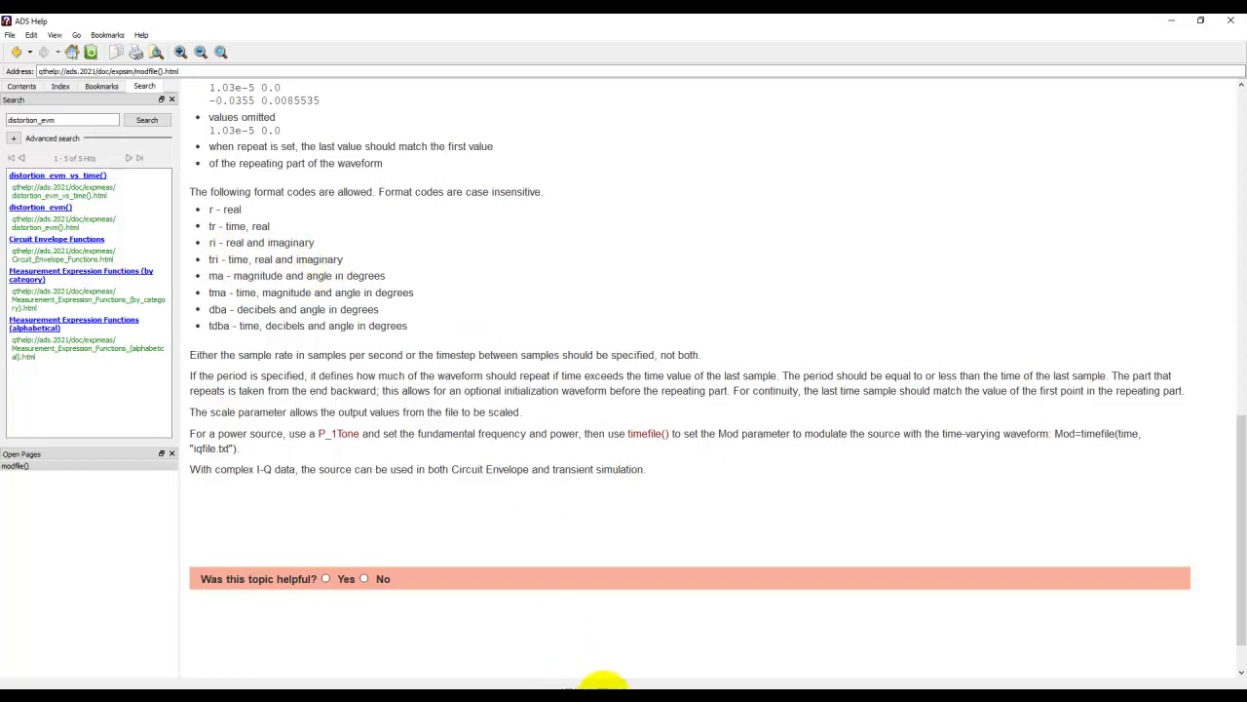
click(616, 687)
scroll(380, 354, down, 10)
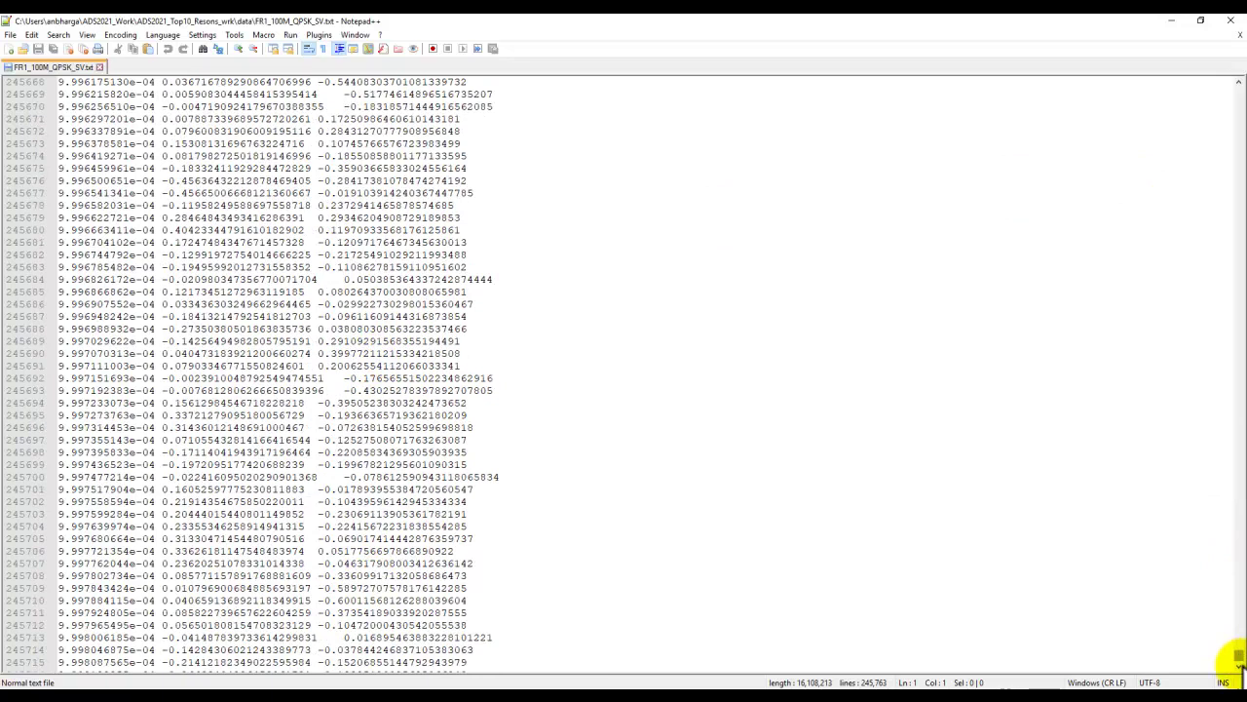
Step: Scroll FR1_100M_QPSK_SV.txt to its last line 245763, then back to the format=tri header
scroll(181, 598, down, 16)
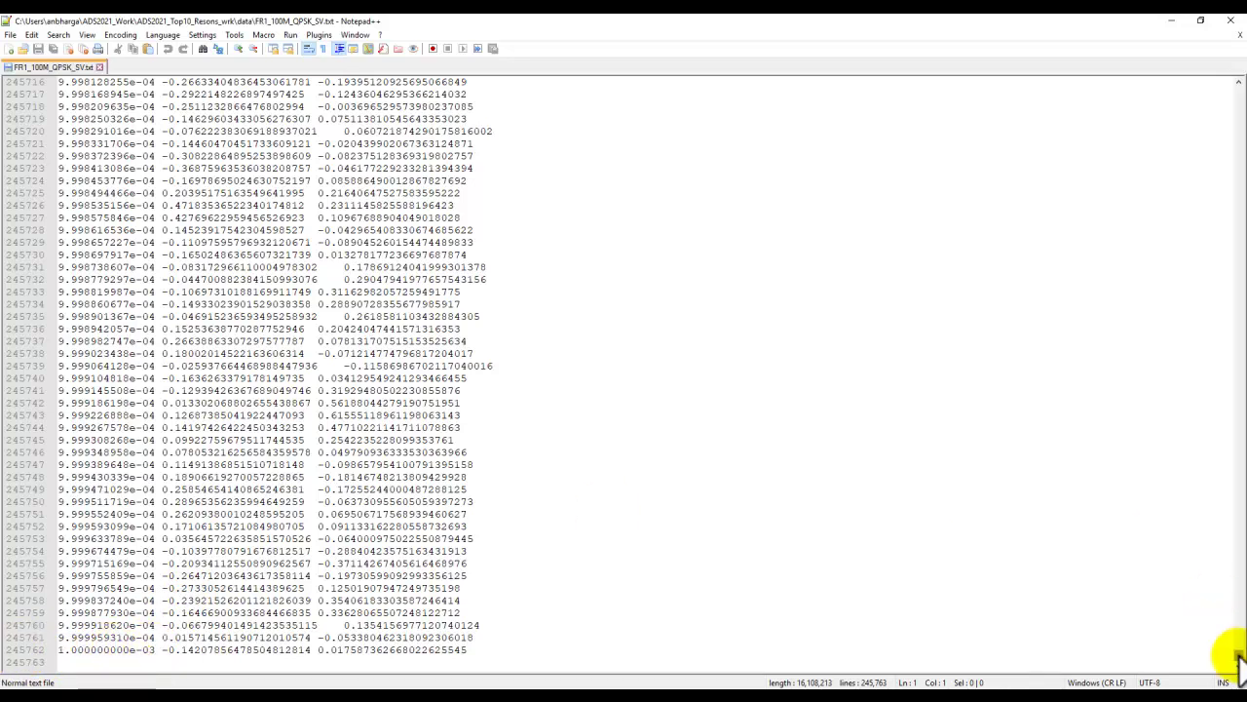
drag(1225, 655, 1235, 46)
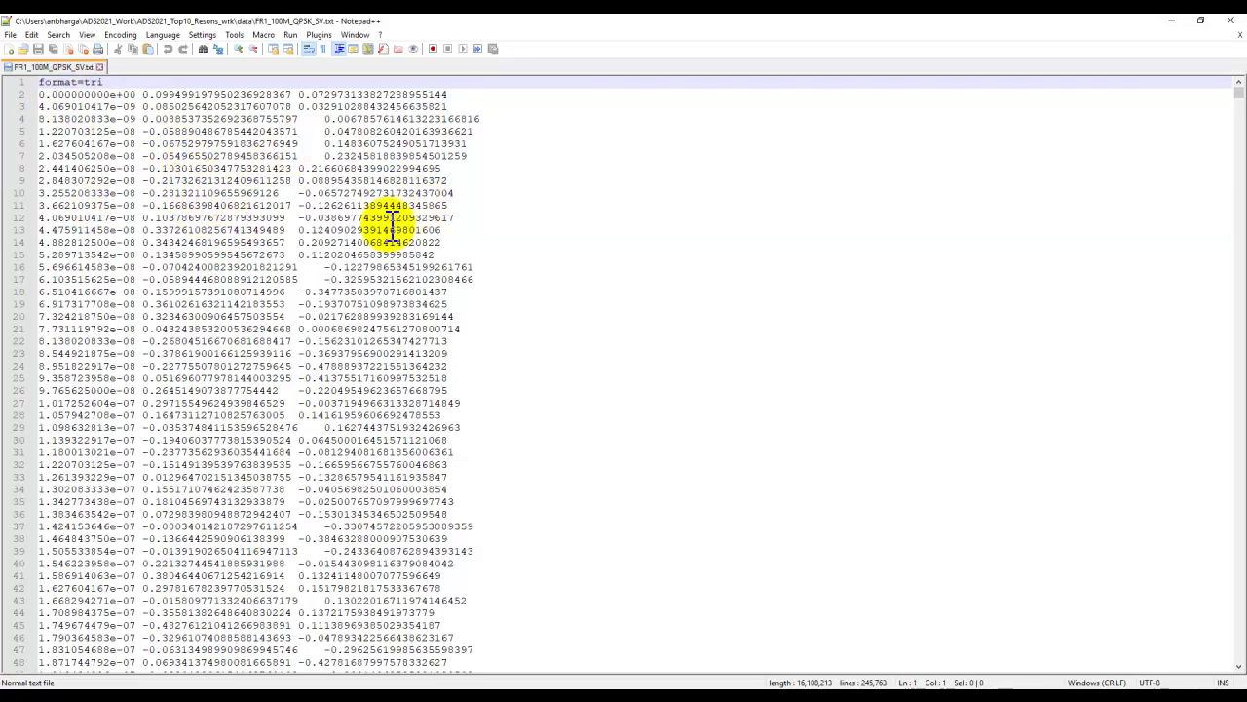
Step: Reactivate the PARAMETER SWEEP controller sweeping P_RF_dBm from -20 to 0
click(497, 687)
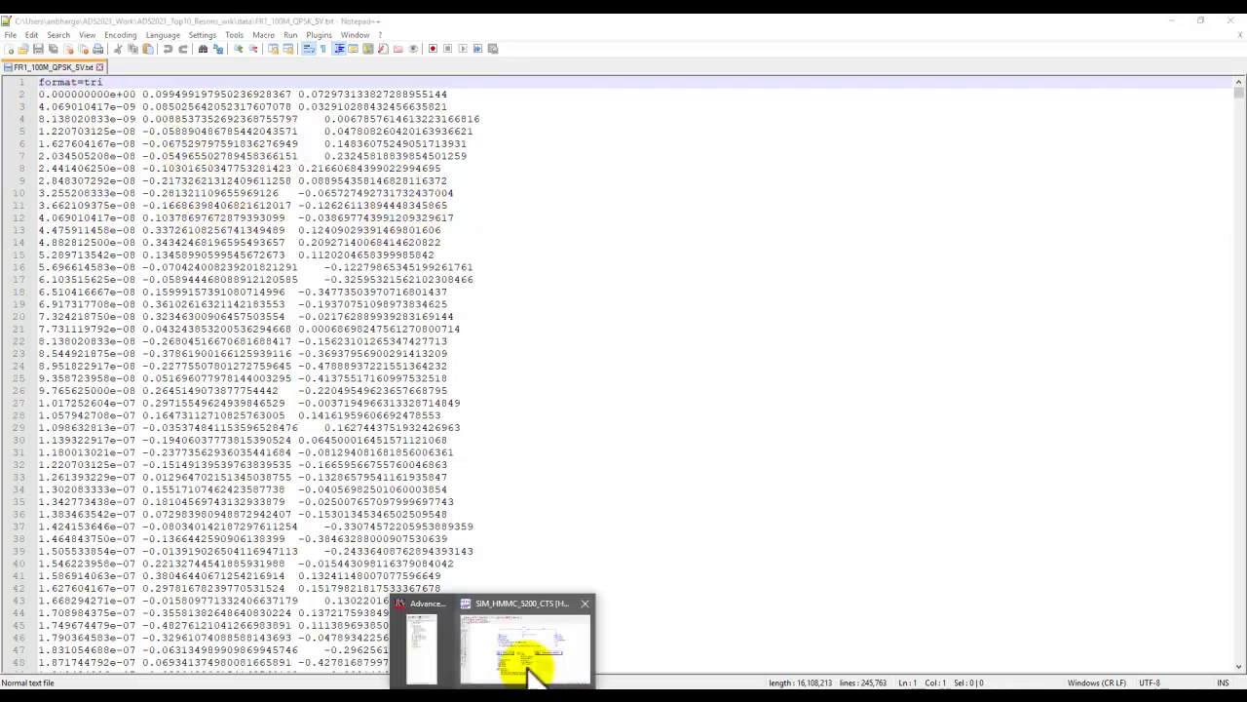
click(515, 653)
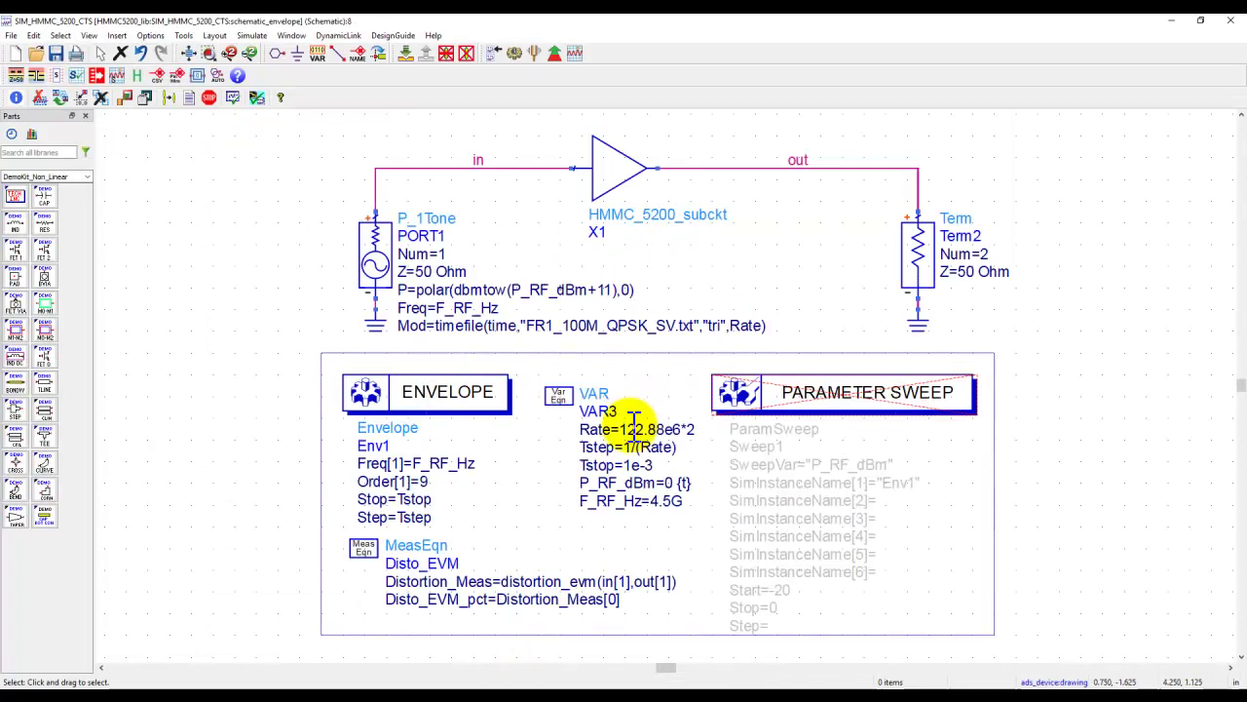
click(760, 392)
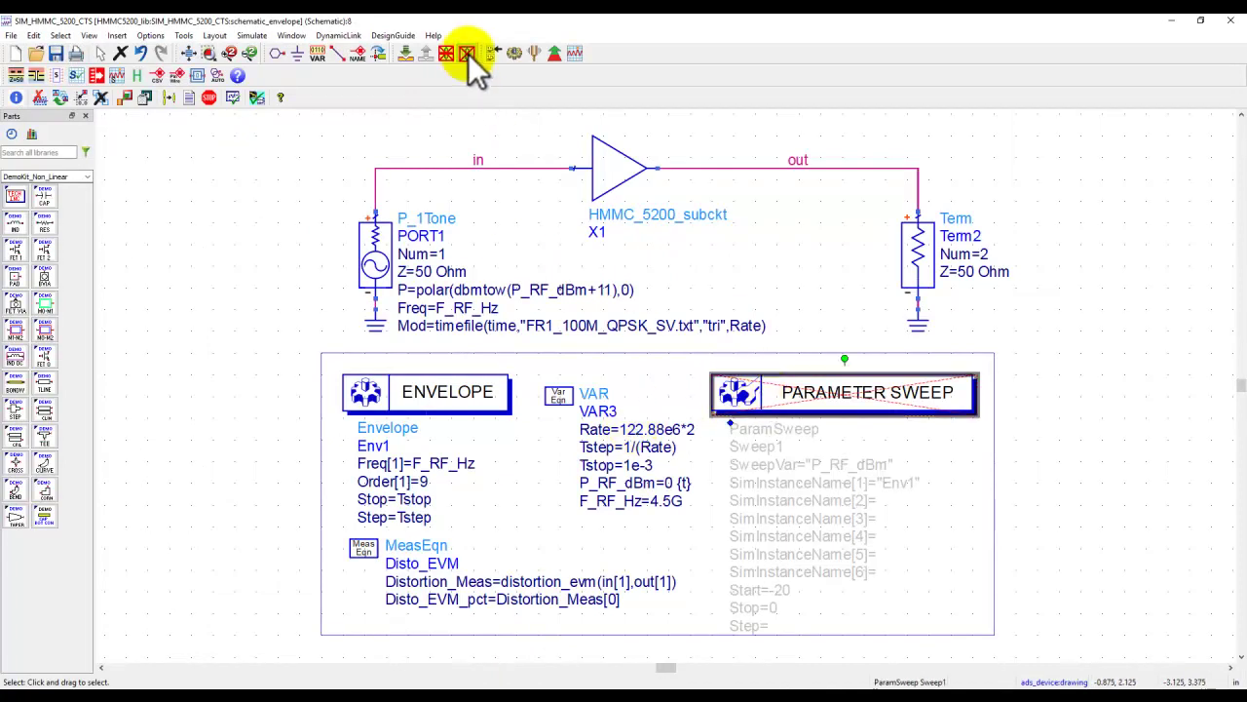
click(468, 52)
click(1042, 488)
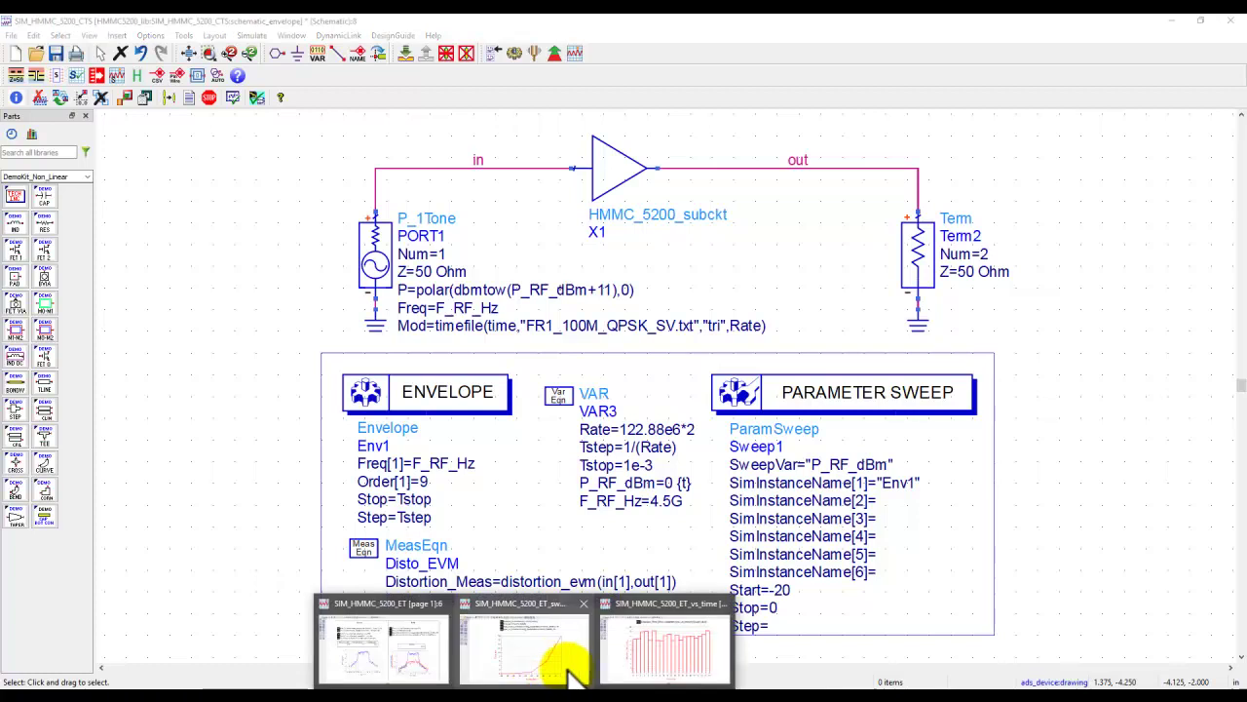
Step: Open the SIM_HMMC_5200_ET_sweep display plotting EVM_pct against P_RF_dBm
click(556, 660)
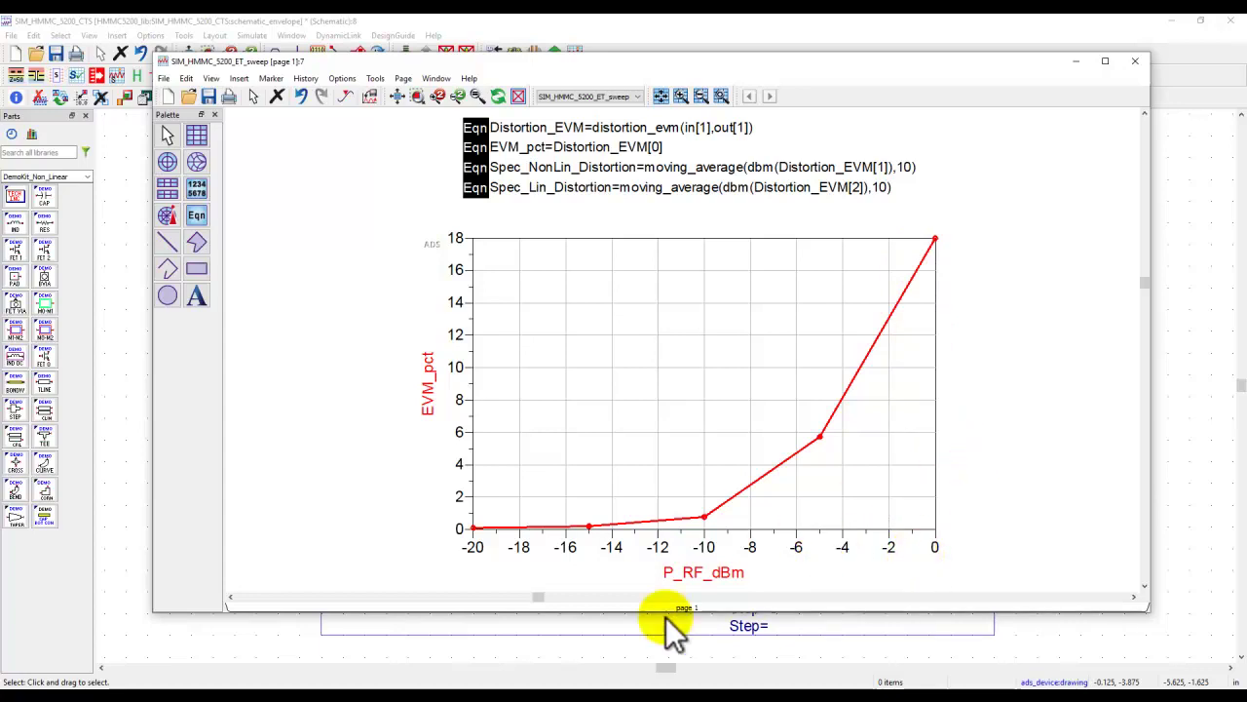
Step: Open the SIM_HMMC_5200_ET_vs_time display of Distortion_Time_Meas in 2 µs bins over 40 µs
mouse_move(529, 684)
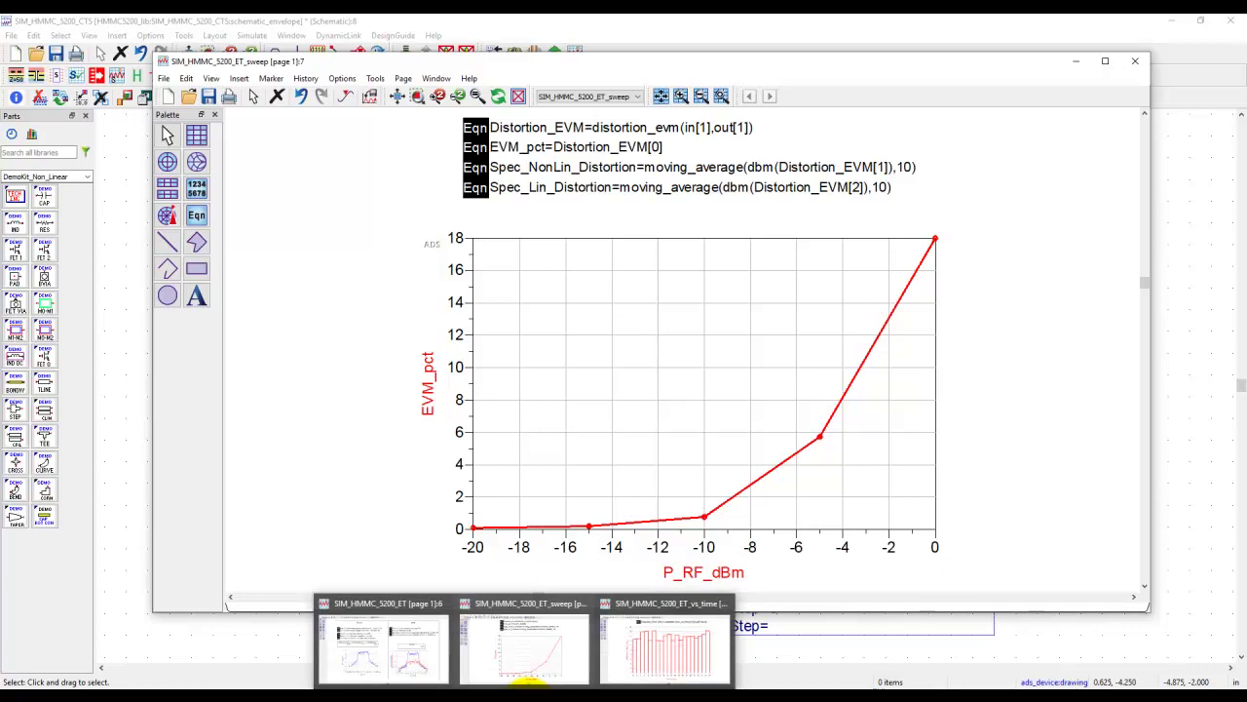
click(628, 661)
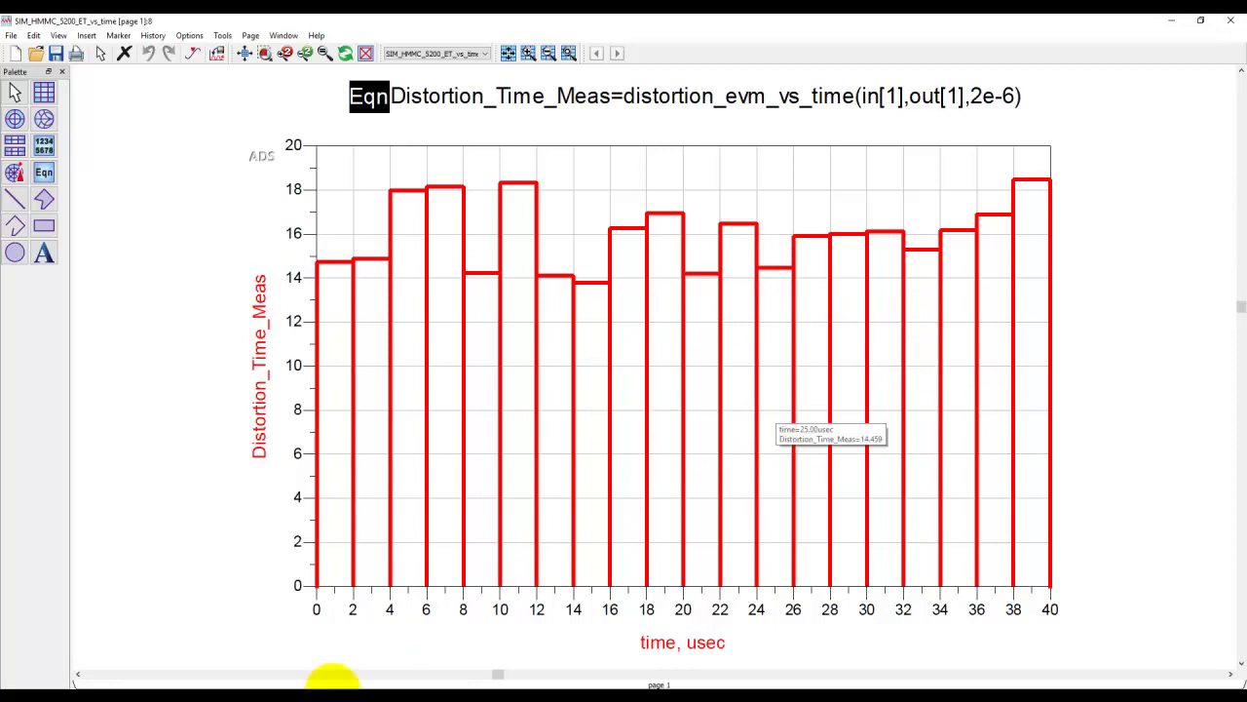
Step: Inspect the ENVELOPE controller's Enable Compact Test Signal setting and cancel without changes
mouse_move(492, 684)
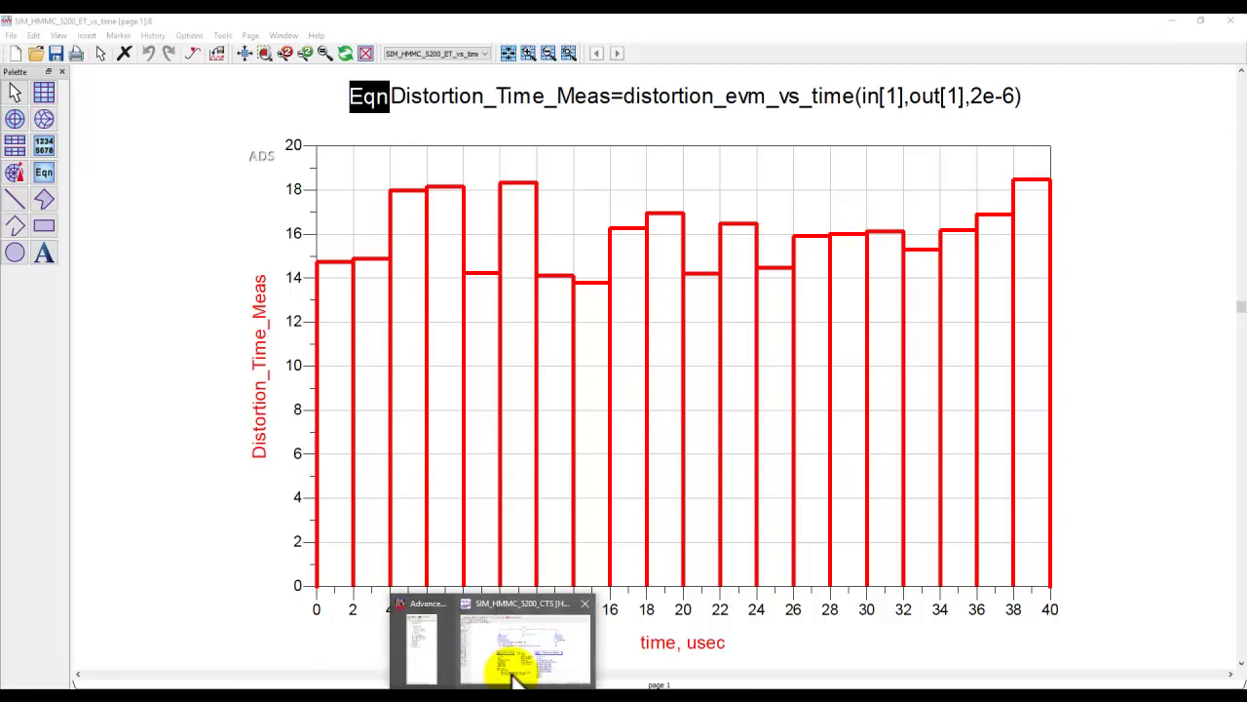
click(506, 664)
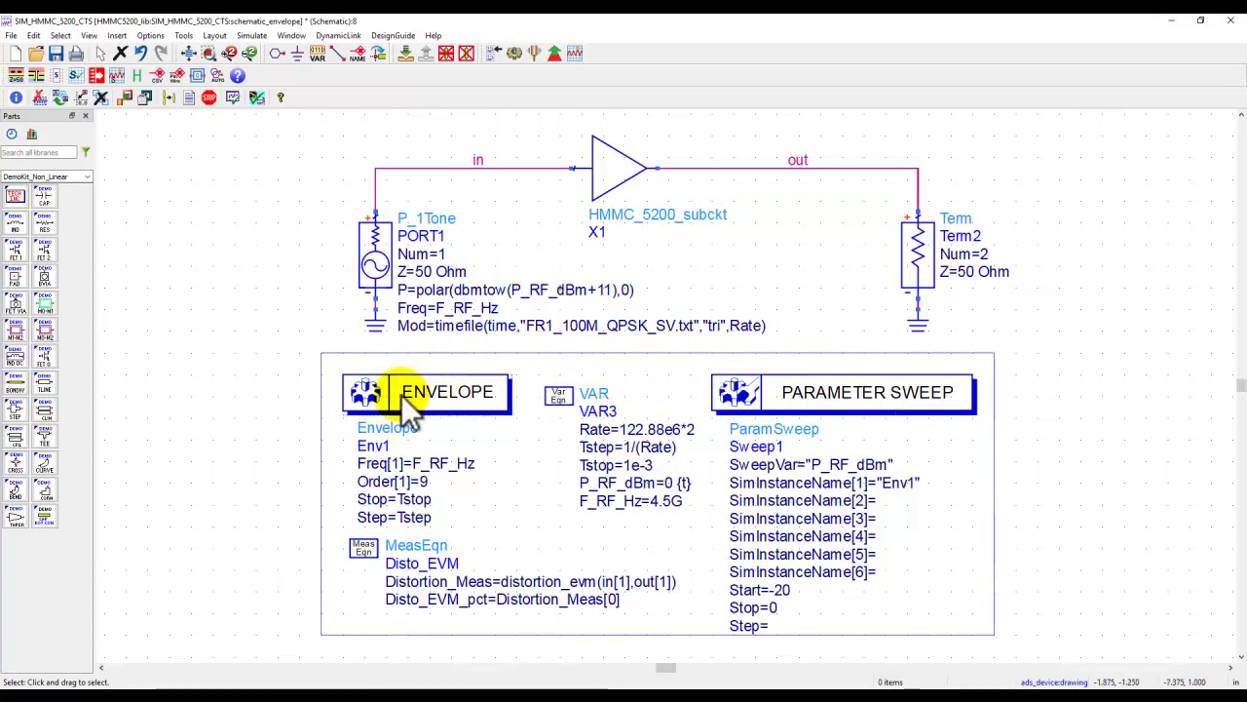
double_click(428, 391)
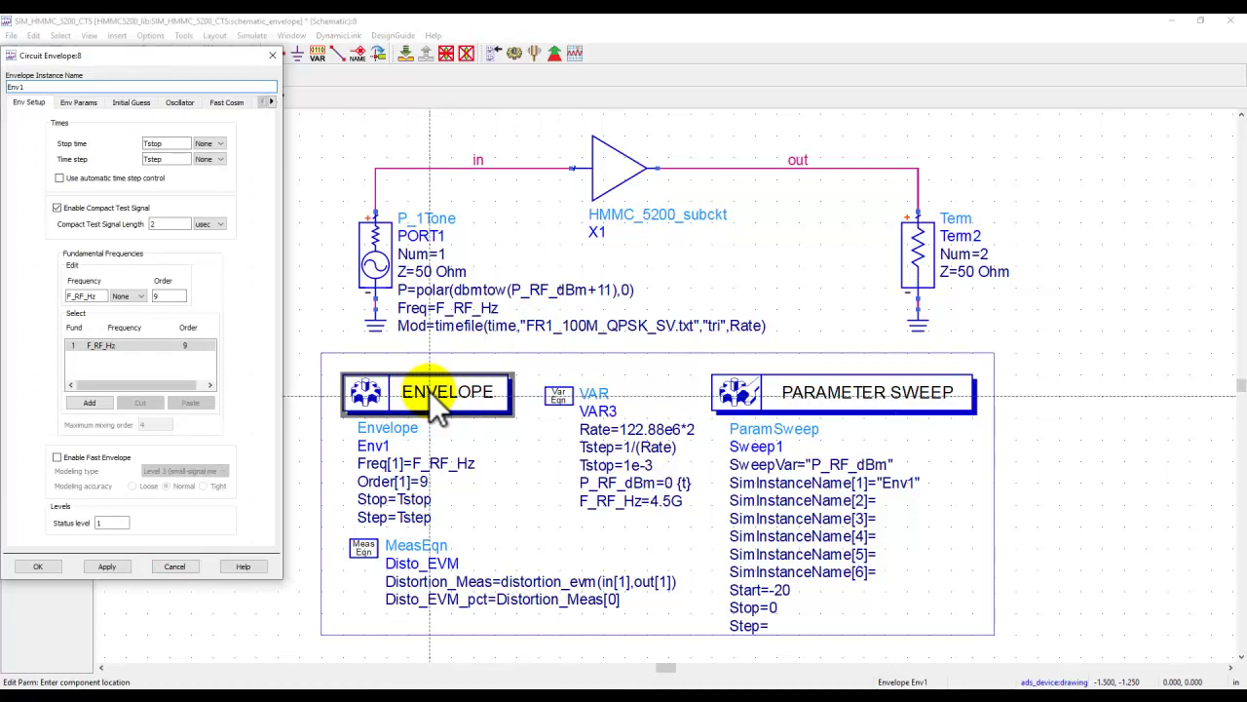
click(57, 207)
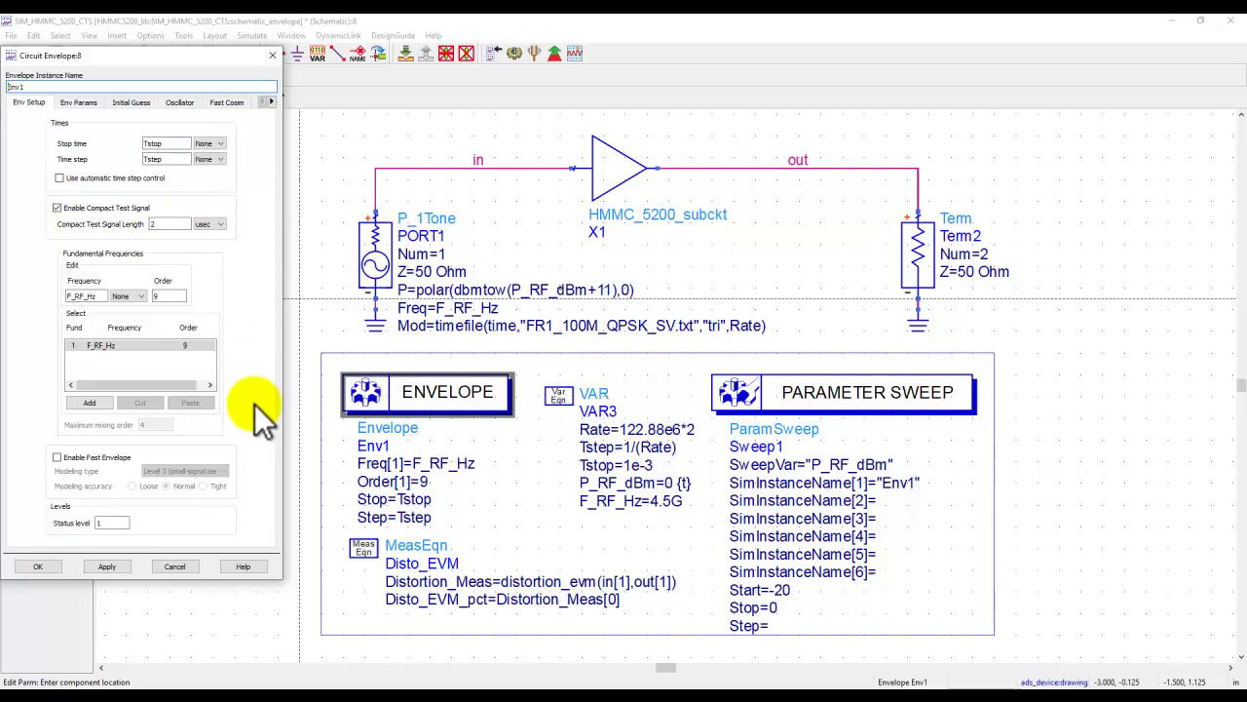
click(184, 563)
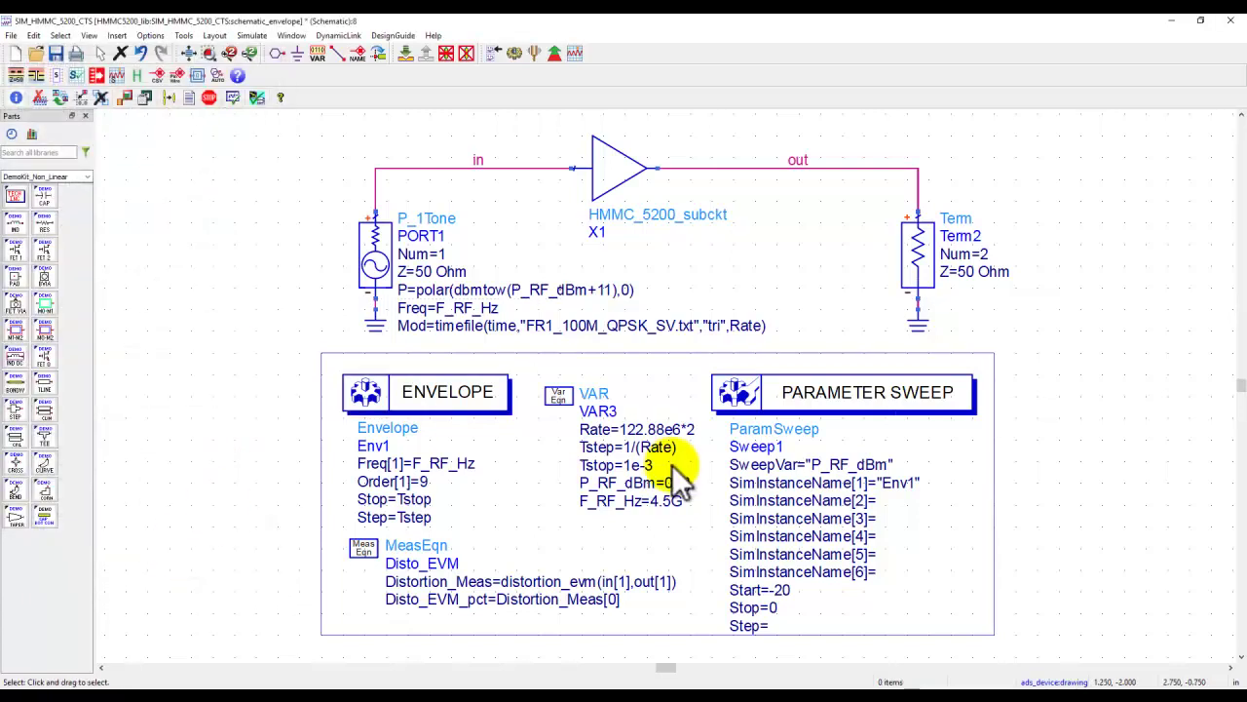